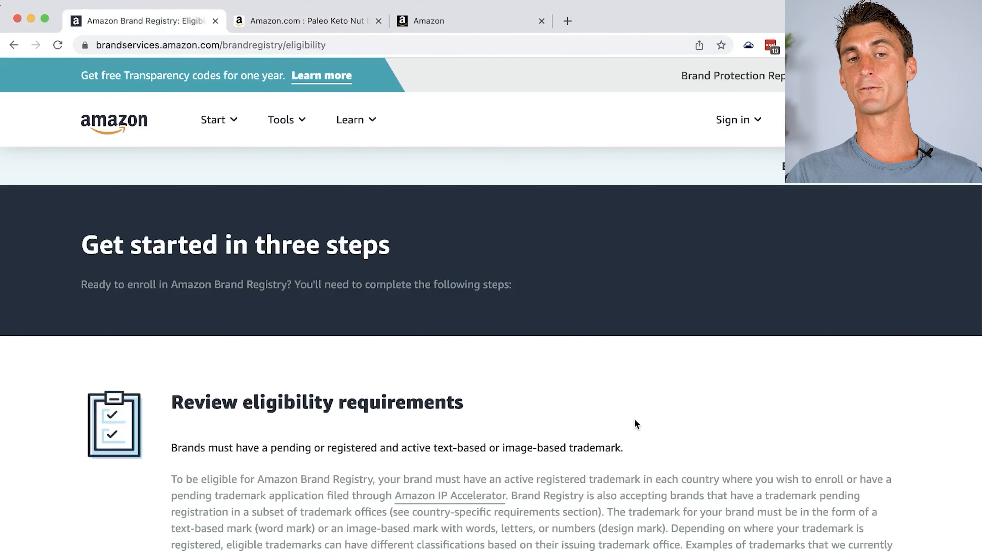
- Start Brand Registry enrollment for the United States marketplace and sign in with the account credentials already filled in
scroll(637, 424, "down", 10)
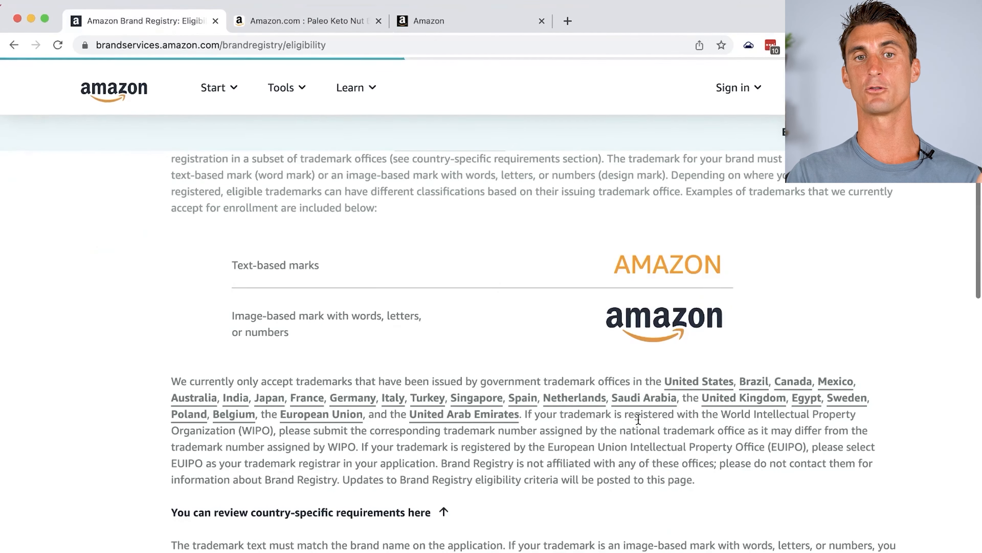
scroll(638, 418, "down", 15)
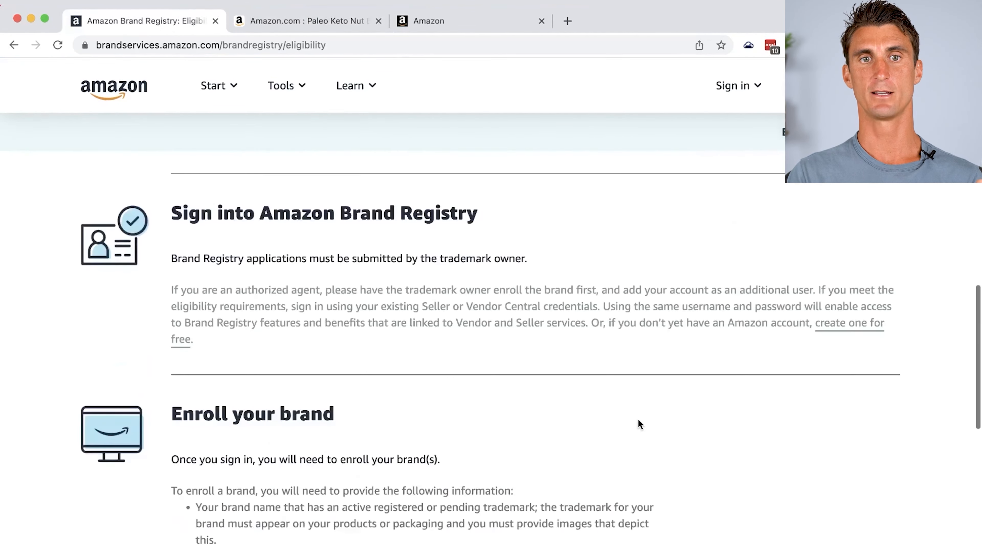
scroll(639, 423, "up", 3)
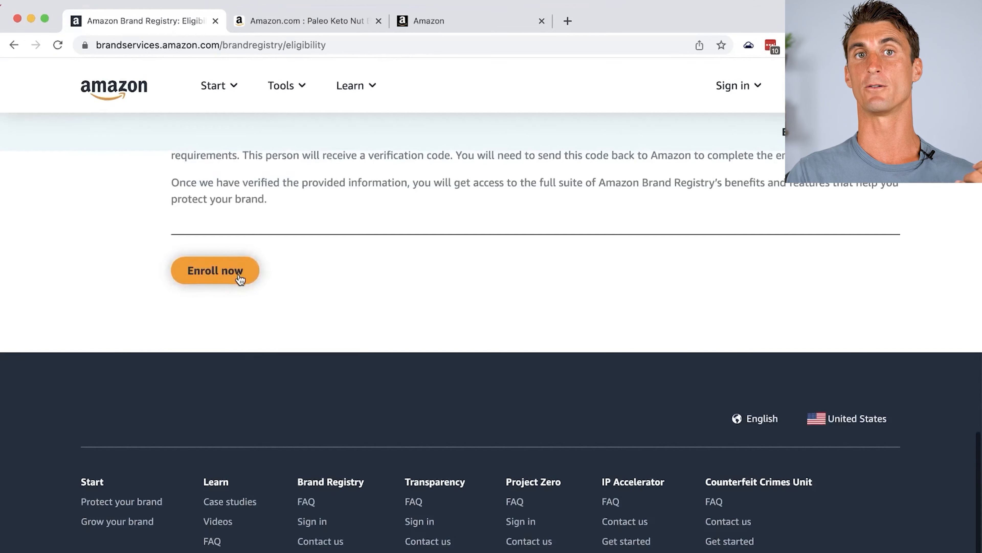
left_click(236, 275)
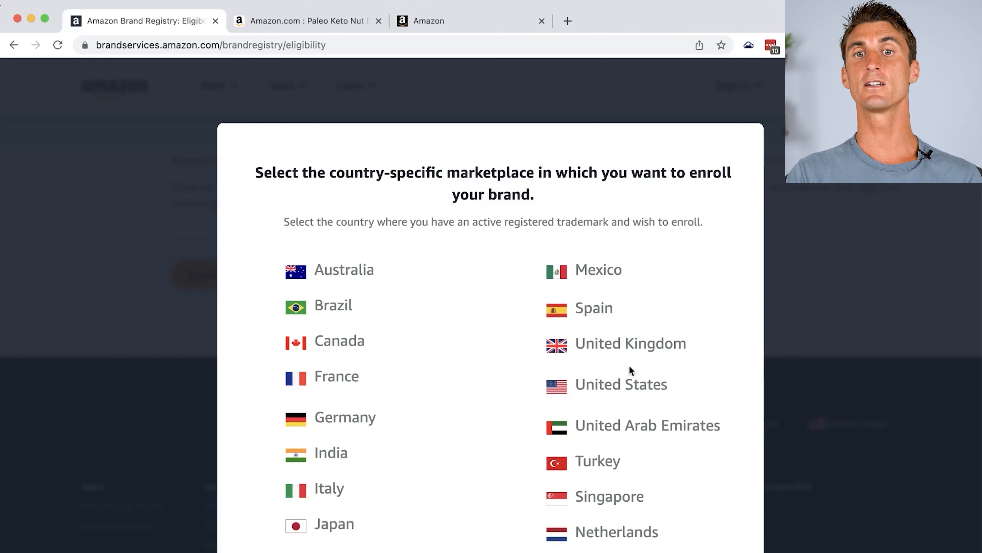
left_click(654, 386)
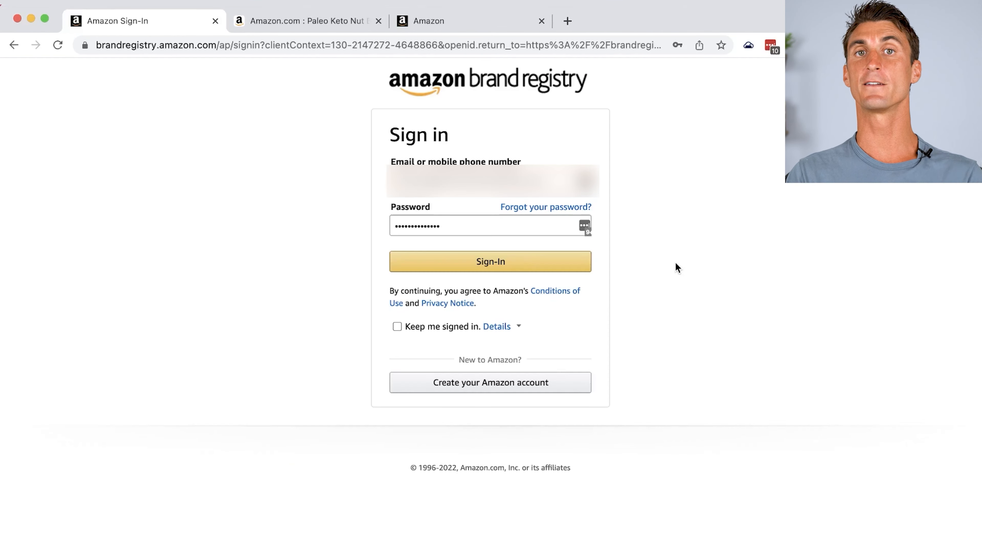
left_click(569, 271)
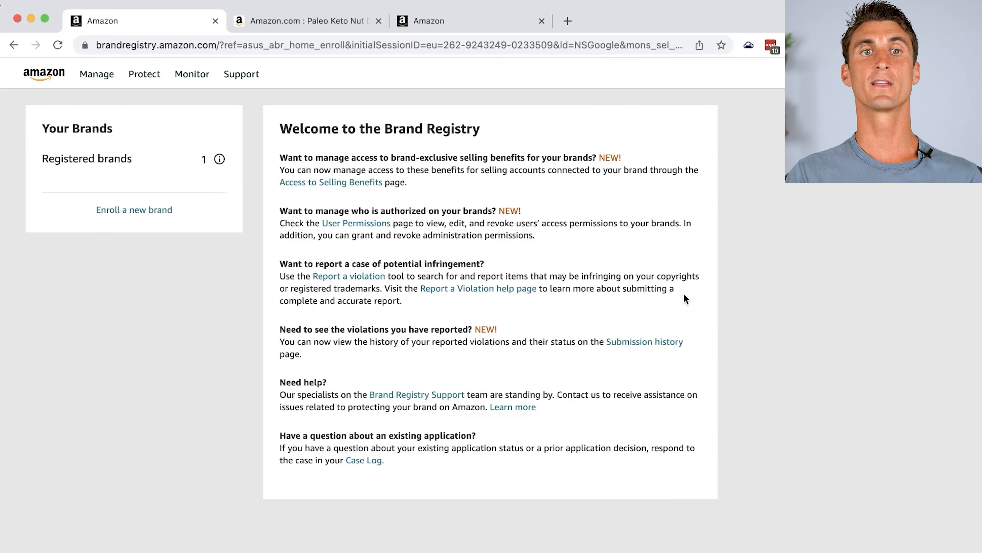
- Open enrollment for a new brand and review the required trademark number and product branding image information
left_click(133, 210)
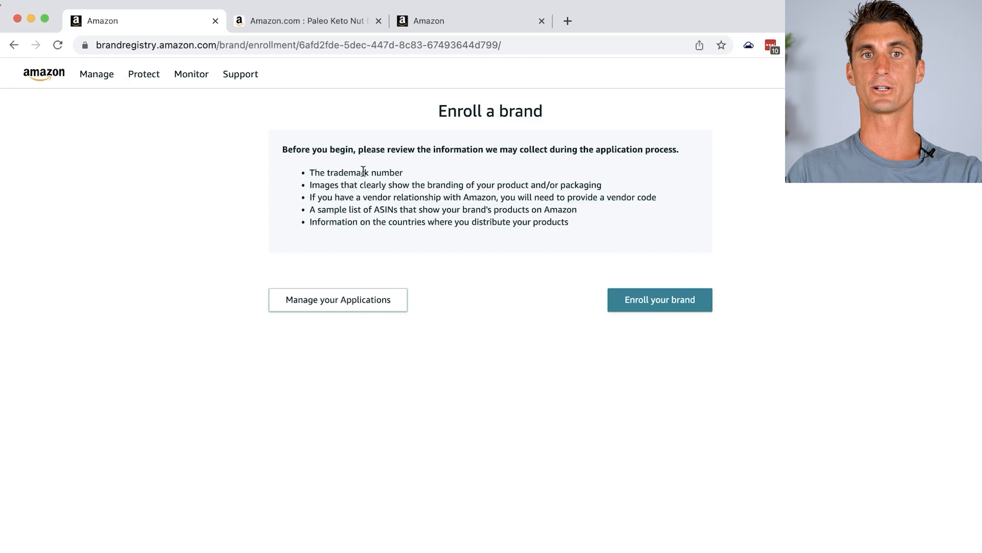
triple_click(351, 172)
triple_click(360, 185)
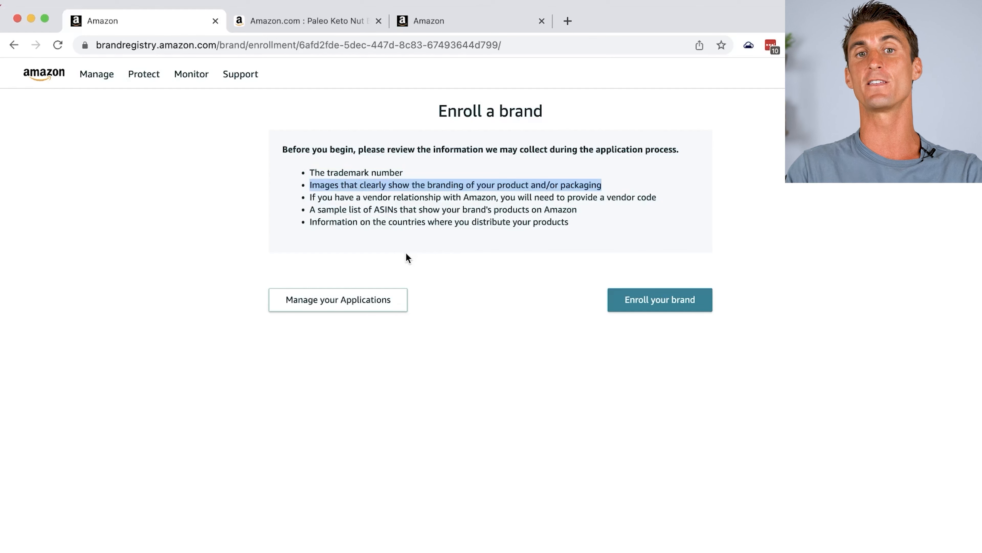
left_click(408, 314)
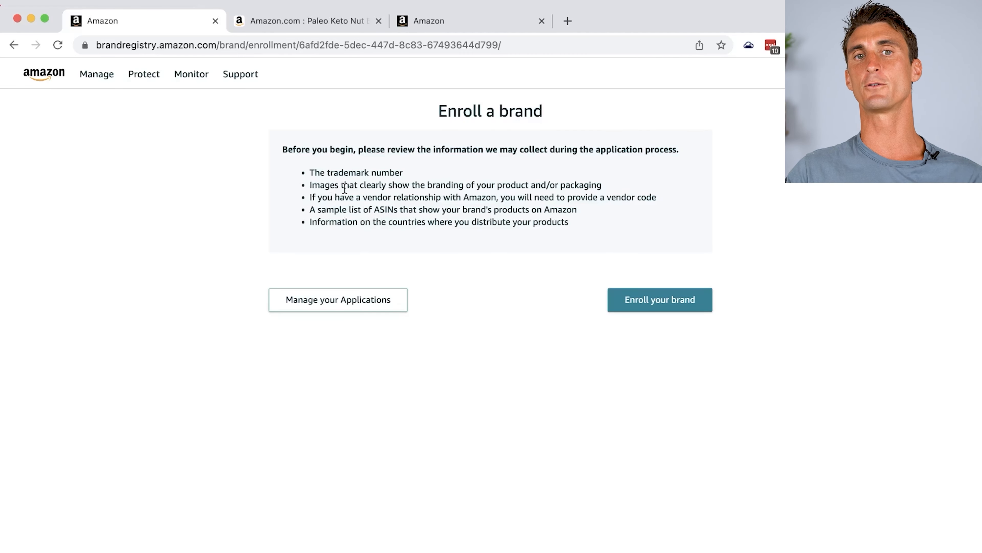
- Begin the brand application and enter Rocket Tea as the brand name
left_click(643, 303)
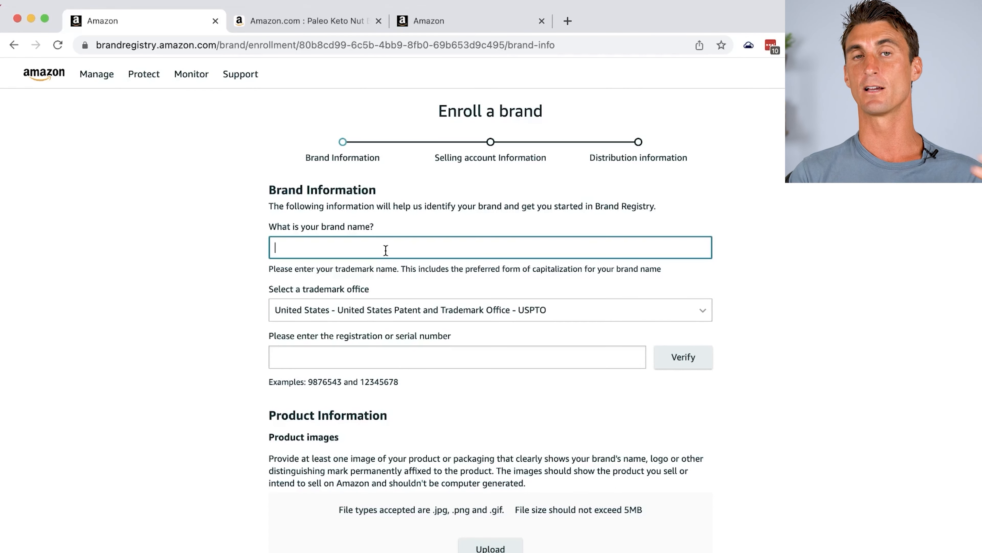
type("Rocket Tea")
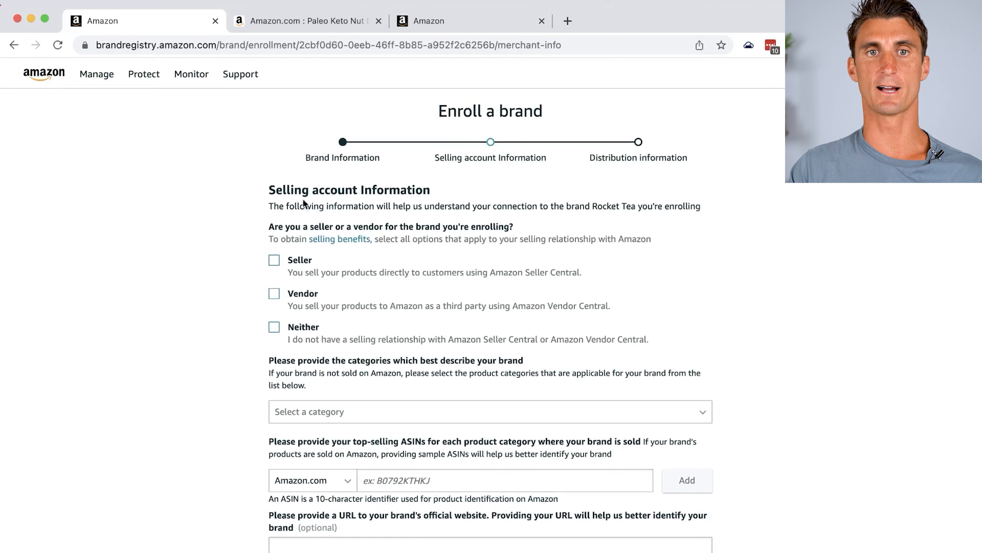
- Declare a Seller relationship for the brand and select the United States Rocket Tea selling account as managing its products
left_click(274, 260)
left_click(274, 260)
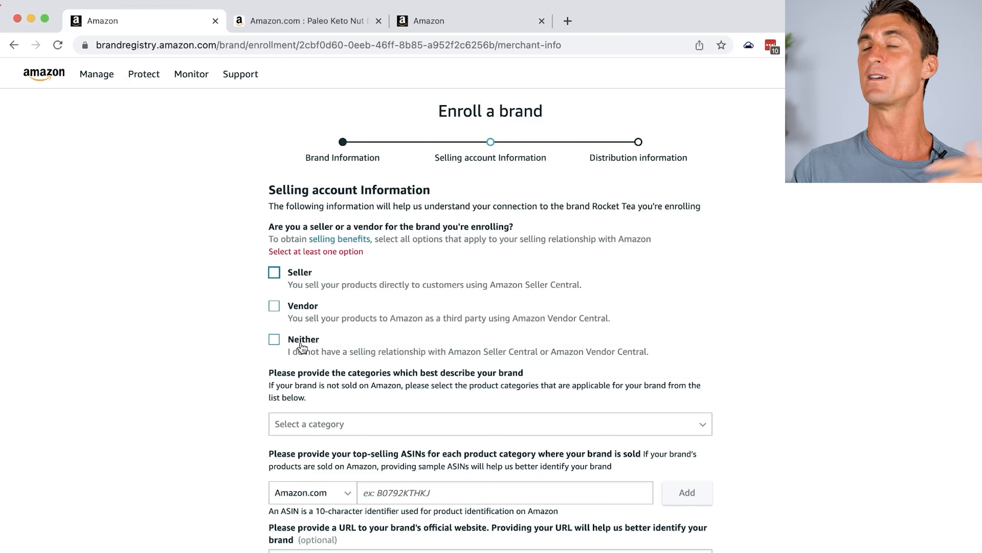
left_click(275, 273)
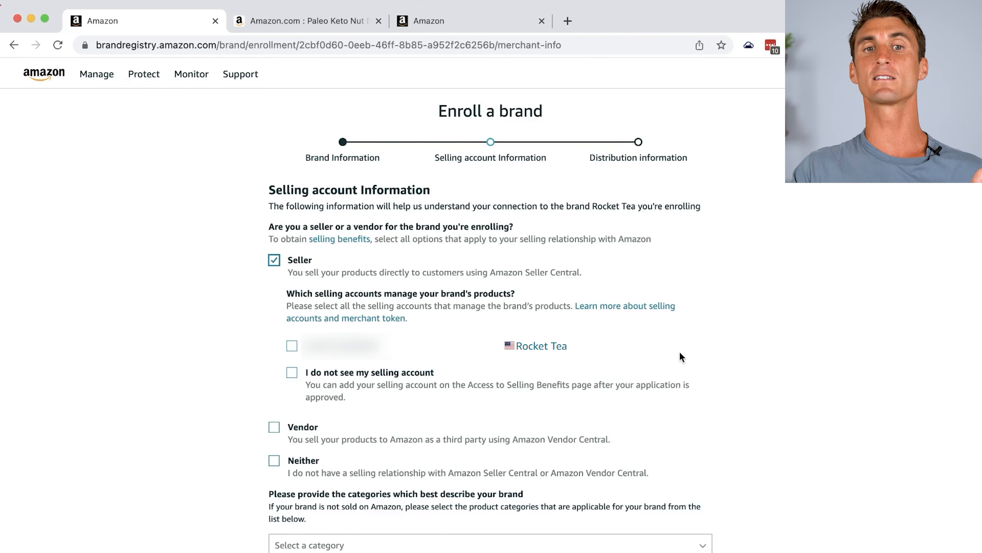
left_click(291, 345)
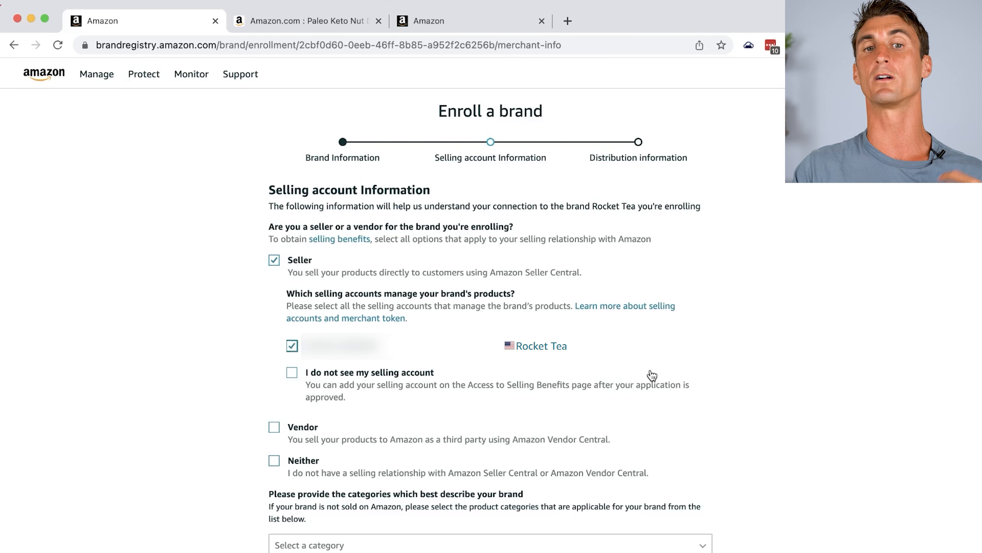
- Choose Grocery & Gourmet Food as the category that best describes the brand
scroll(654, 383, "down", 10)
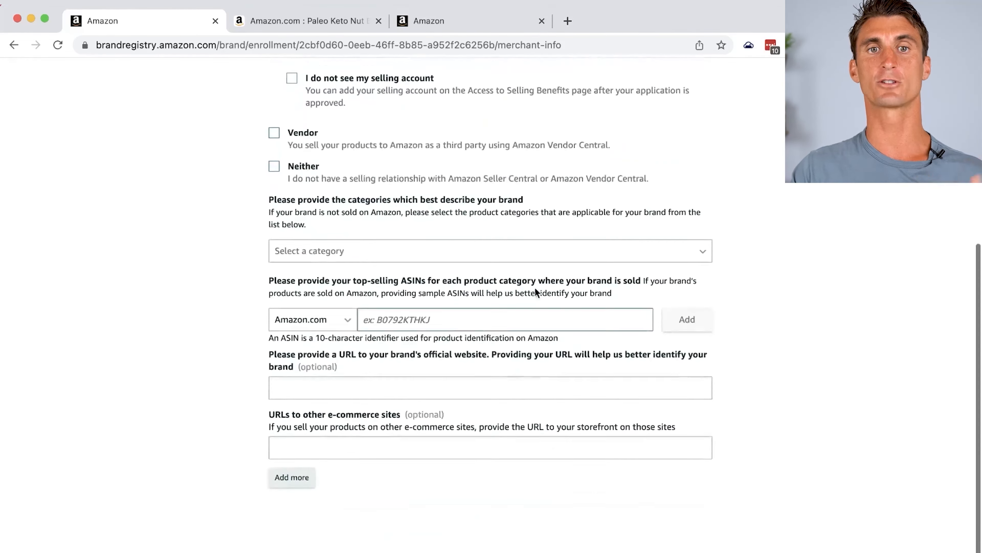
left_click(352, 240)
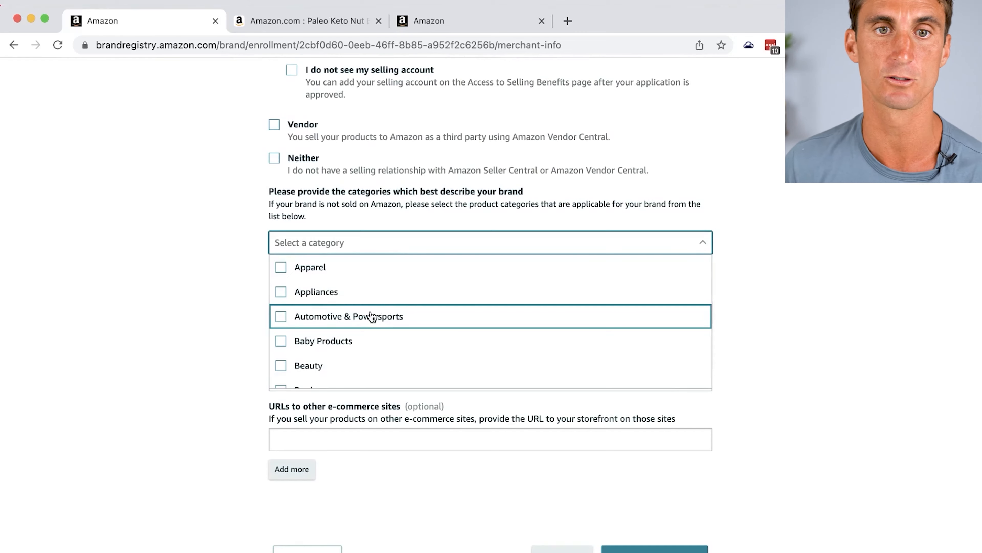
scroll(371, 316, "down", 5)
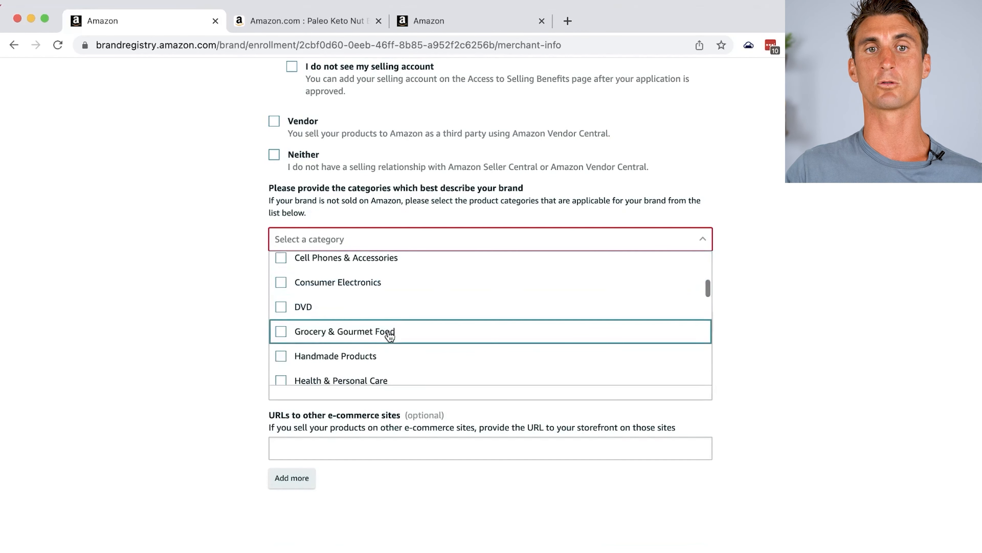
left_click(389, 332)
left_click(901, 320)
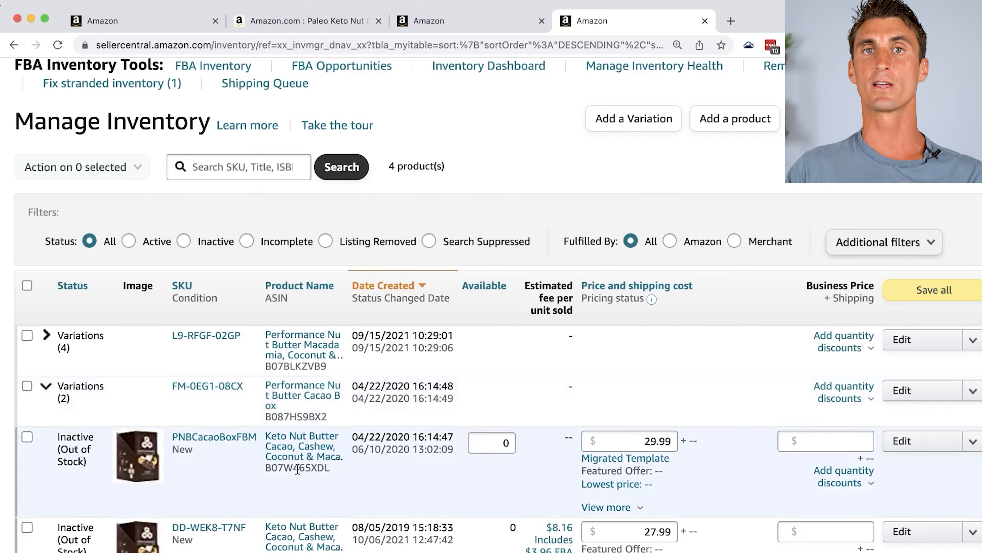
- Copy the PNBCacaoBoxFBM product's ASIN from the Seller Central inventory, and enter B08C36BRS5 as the top-selling Amazon.com ASIN in the brand application
double_click(298, 468)
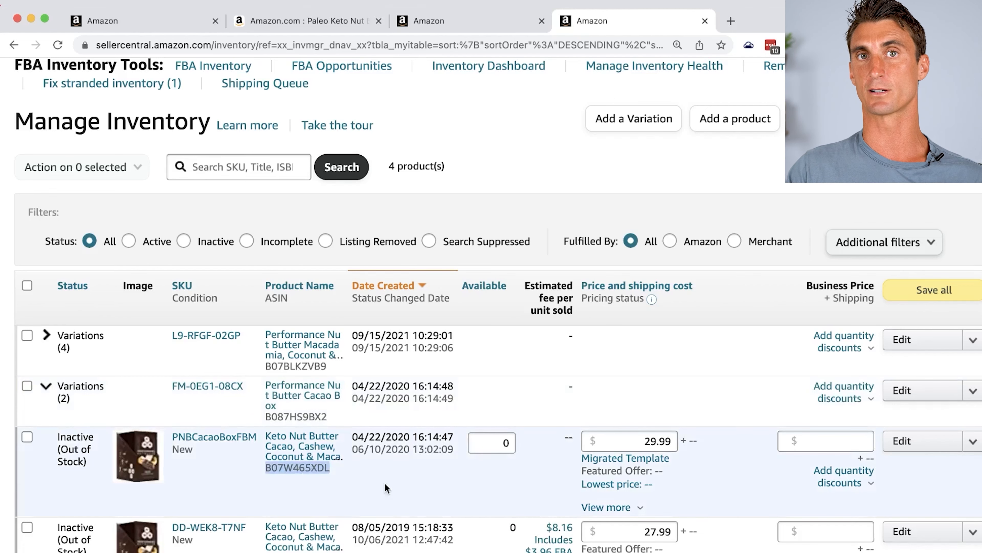
right_click(314, 468)
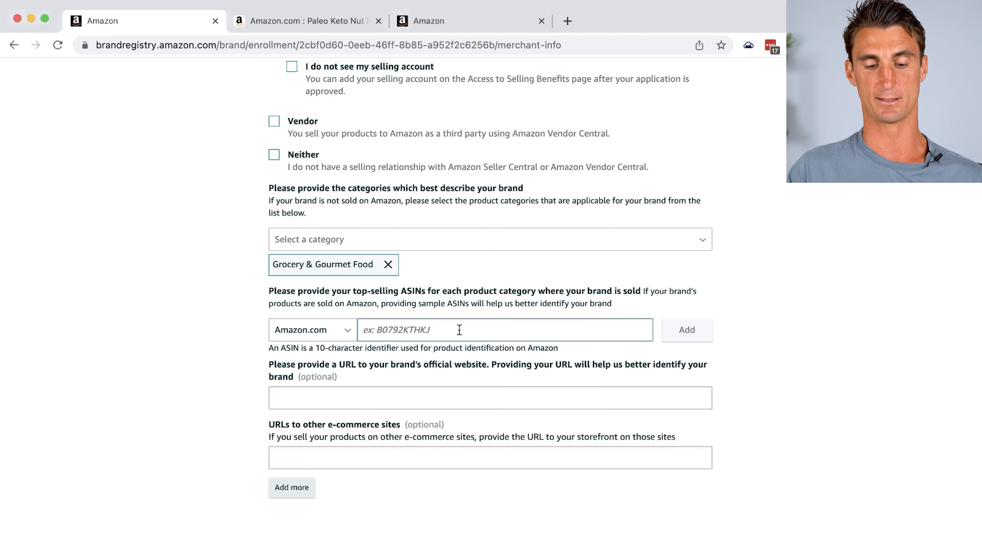
key("ctrl+a")
type("B08C36BRS5")
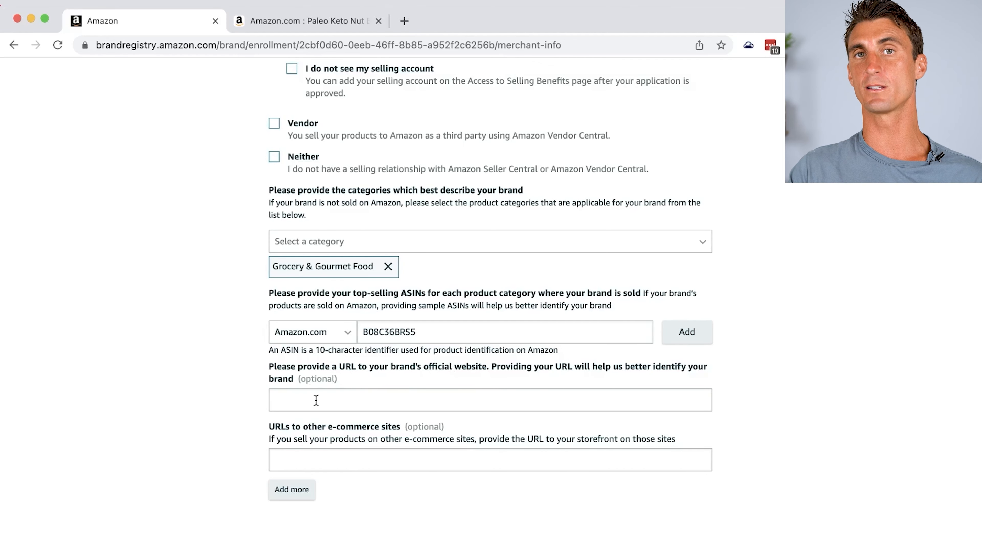
left_click(327, 404)
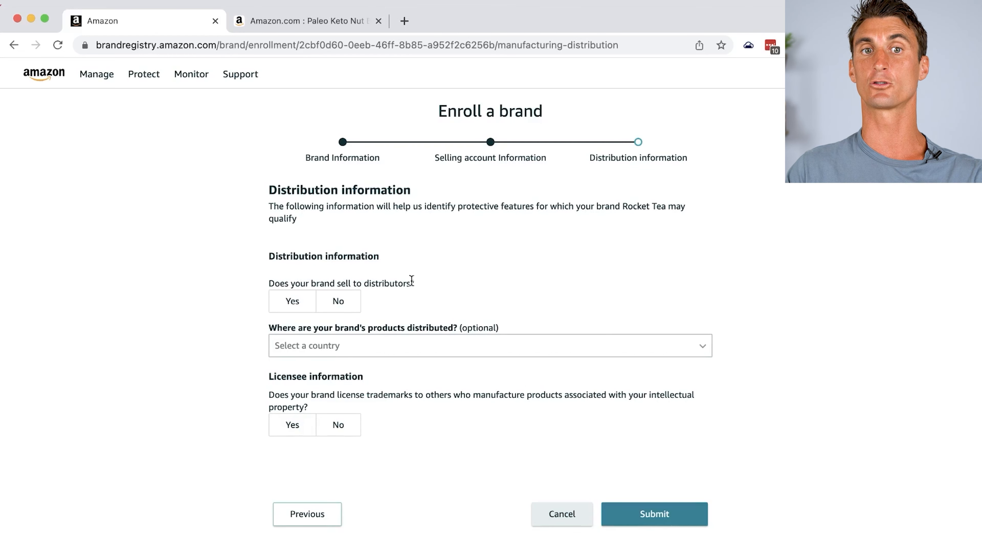
- Answer No to selling to distributors and choose United States as the country where the brand's products are distributed
left_click(337, 304)
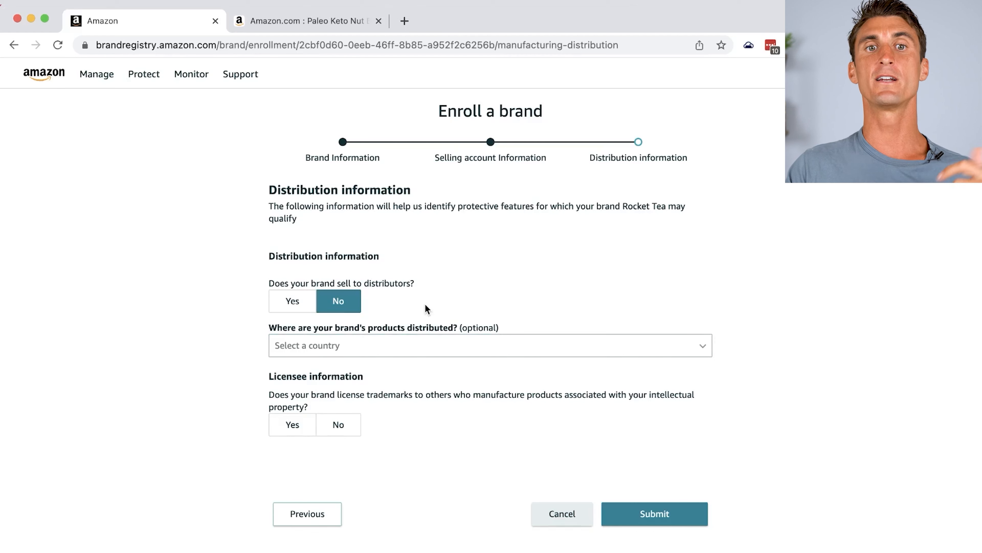
left_click(410, 348)
scroll(384, 377, "down", 20)
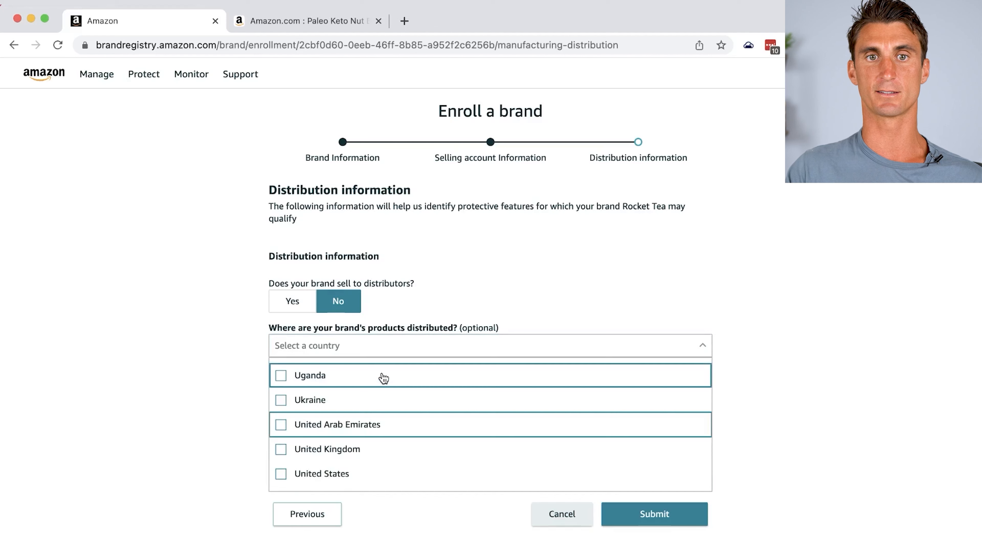
left_click(366, 472)
left_click(784, 381)
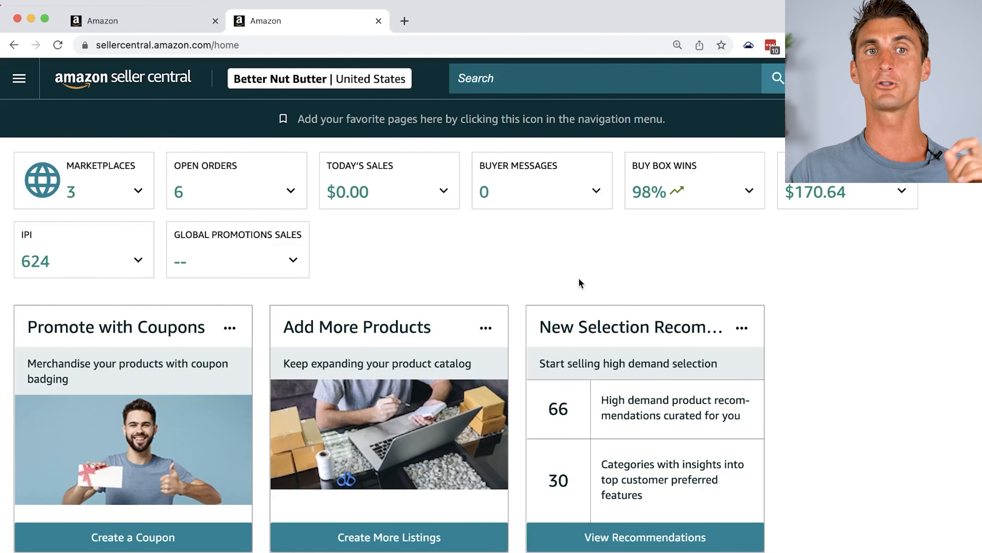
- Examine the Advertising and Brands features offered in Seller Central's main navigation
scroll(309, 174, "down", 1)
left_click(19, 78)
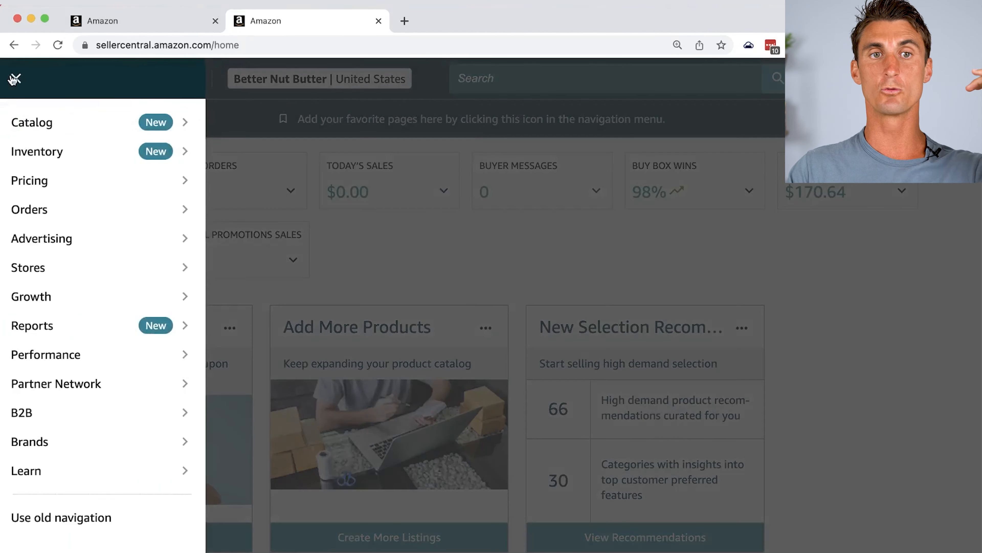
mouse_move(69, 248)
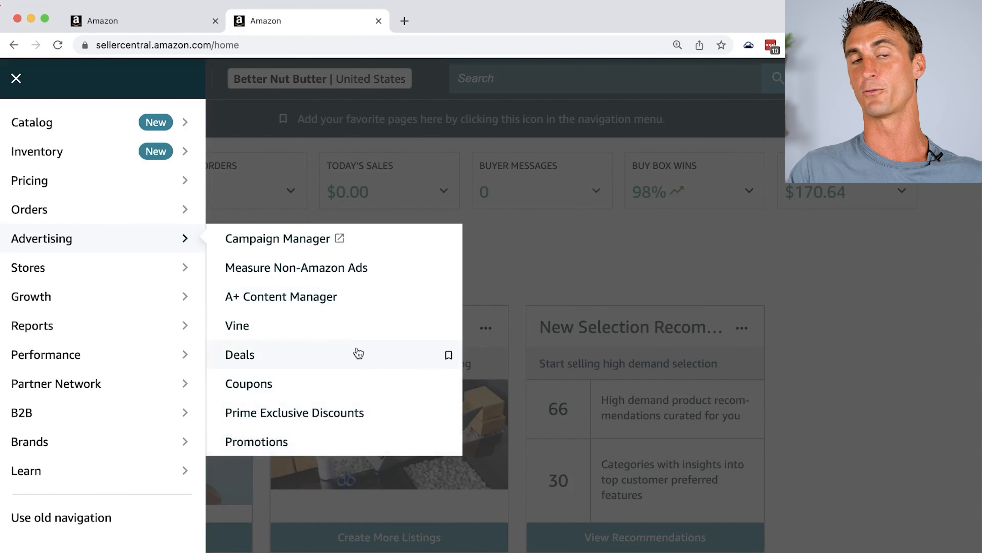
mouse_move(116, 440)
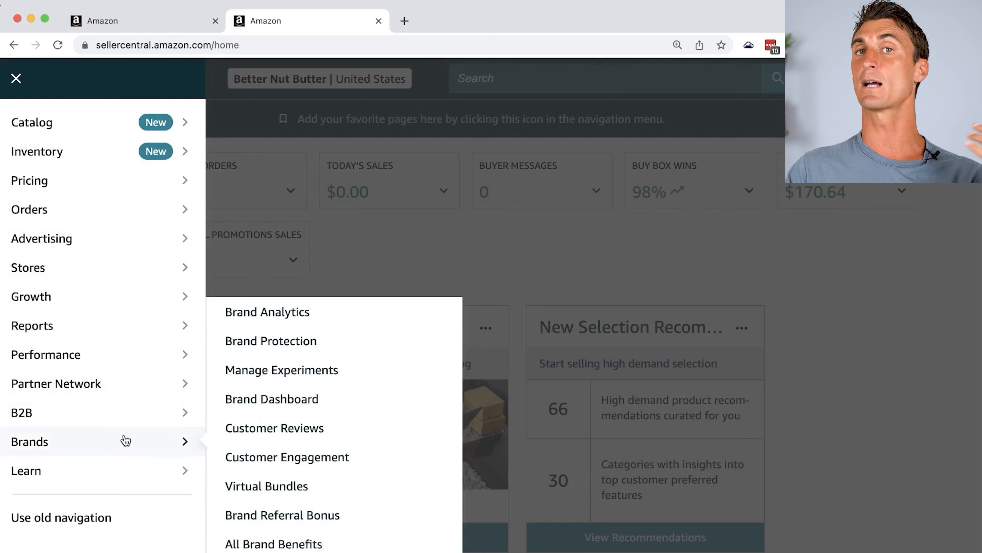